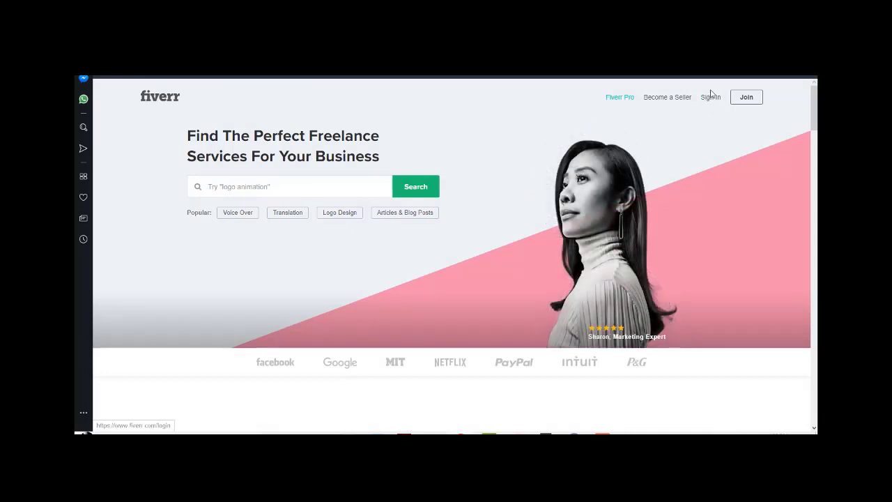
# Step: Log in to the Fiverr seller account with its username and password
pyautogui.click(712, 102)
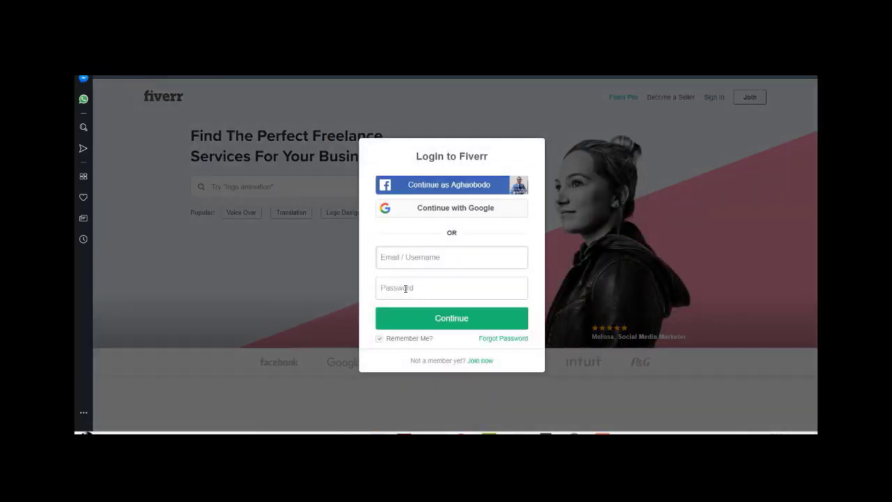
pyautogui.write('Pemac_')
pyautogui.write('records')
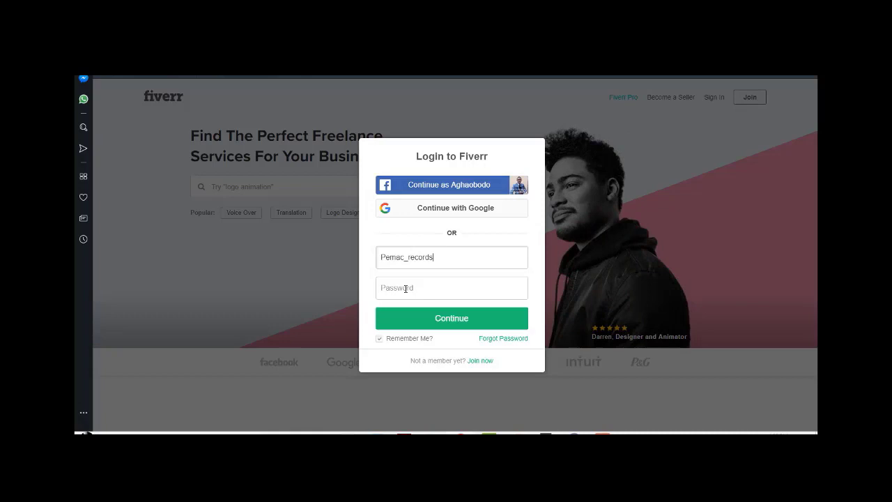
pyautogui.click(406, 288)
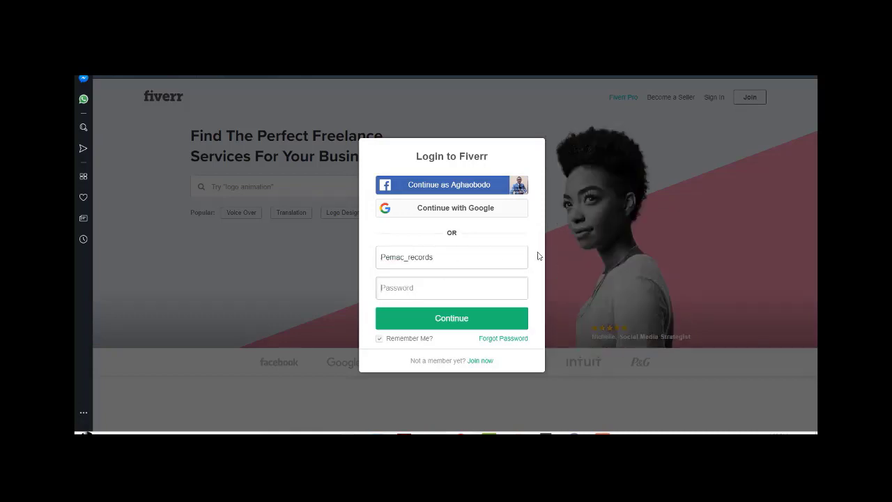
pyautogui.hotkey('ctrl', 'v')
pyautogui.press('Return')
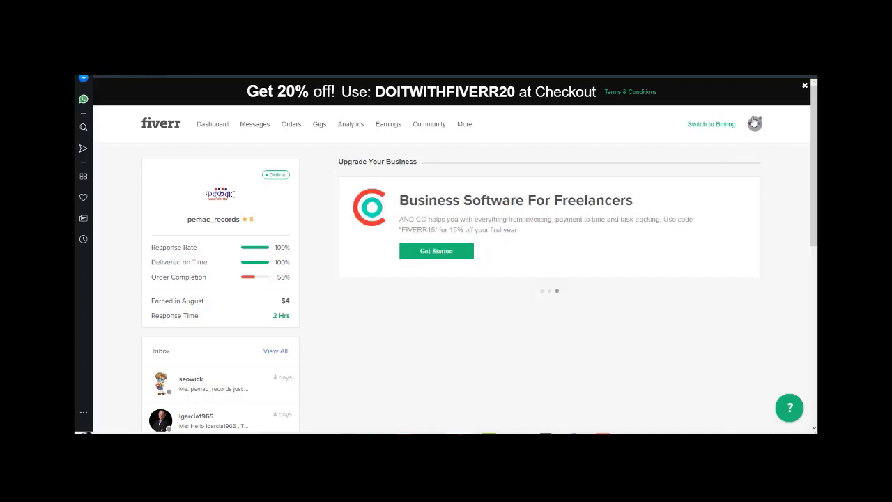
# Step: Go through the avatar menu to the profile page, then to account Settings
pyautogui.click(755, 125)
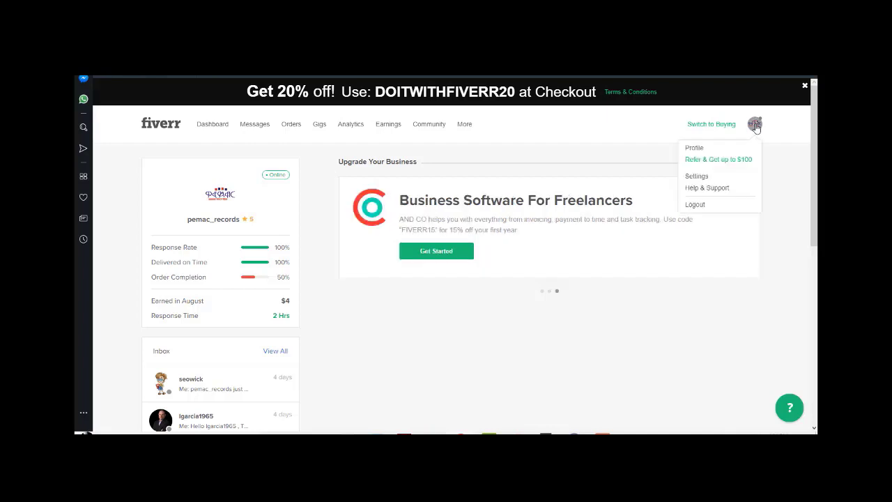
pyautogui.click(694, 147)
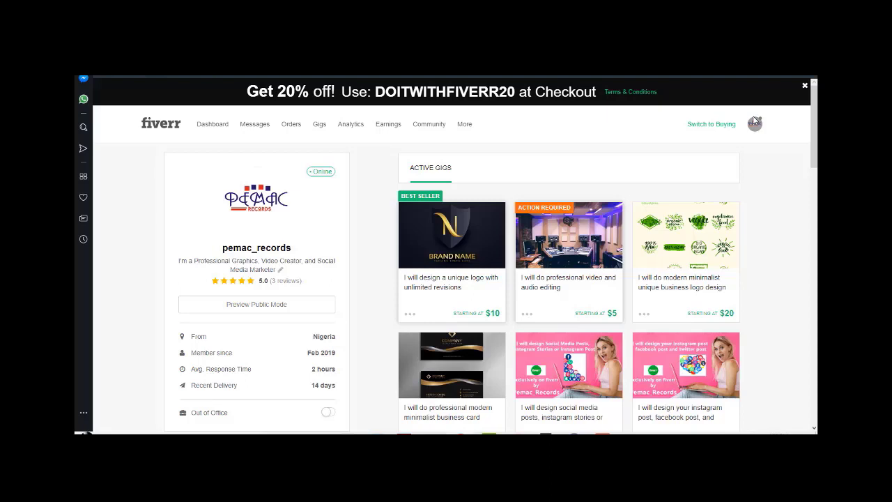
pyautogui.click(756, 127)
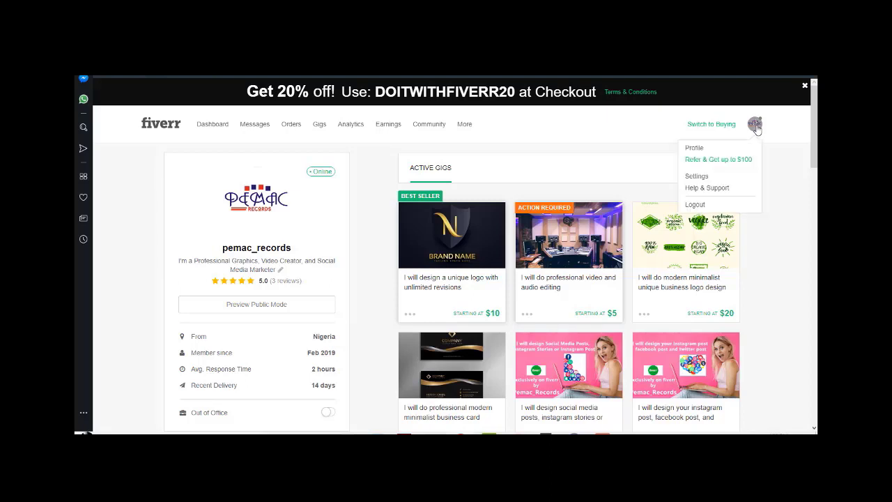
pyautogui.click(697, 176)
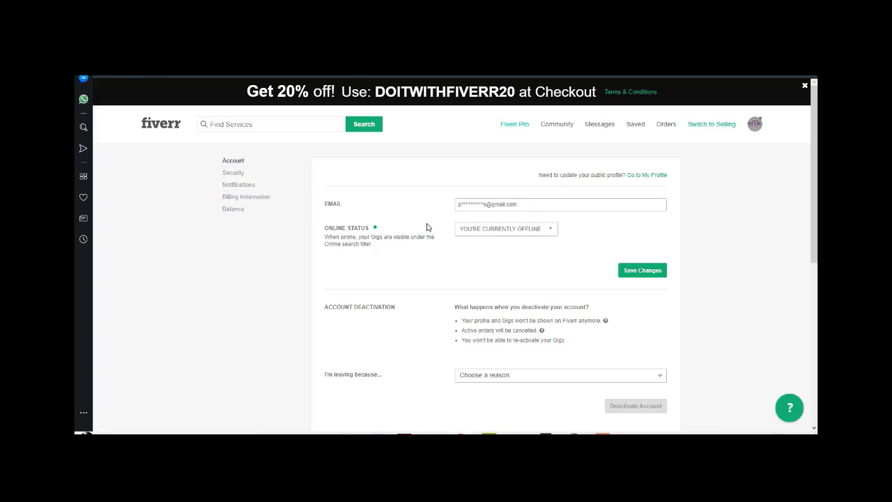
# Step: Set Online Status to Go Online and save the change
pyautogui.click(538, 234)
pyautogui.click(480, 244)
pyautogui.click(643, 271)
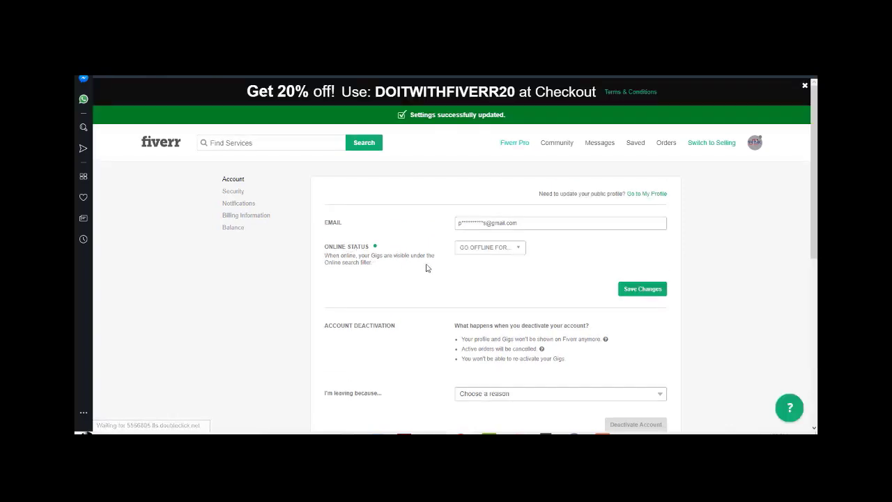
pyautogui.scroll(-1, 381, 355)
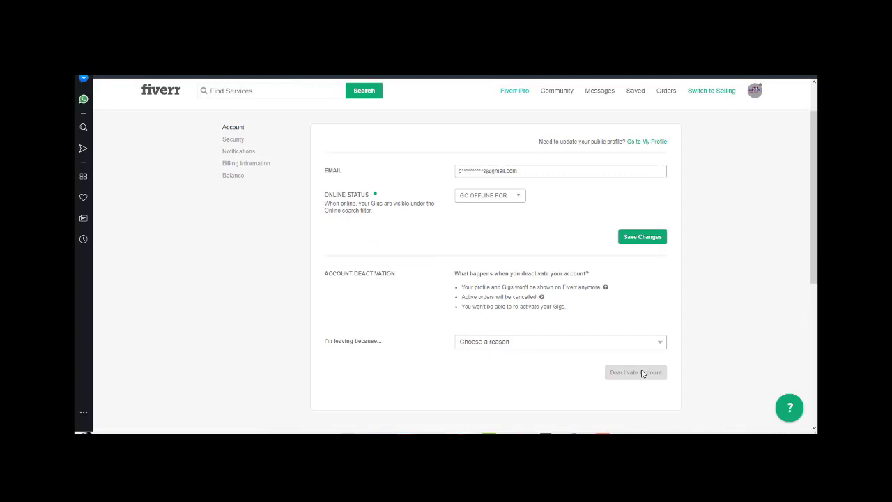
# Step: Review the Security settings: password change, verified phone, security question and two-factor authentication
pyautogui.click(234, 141)
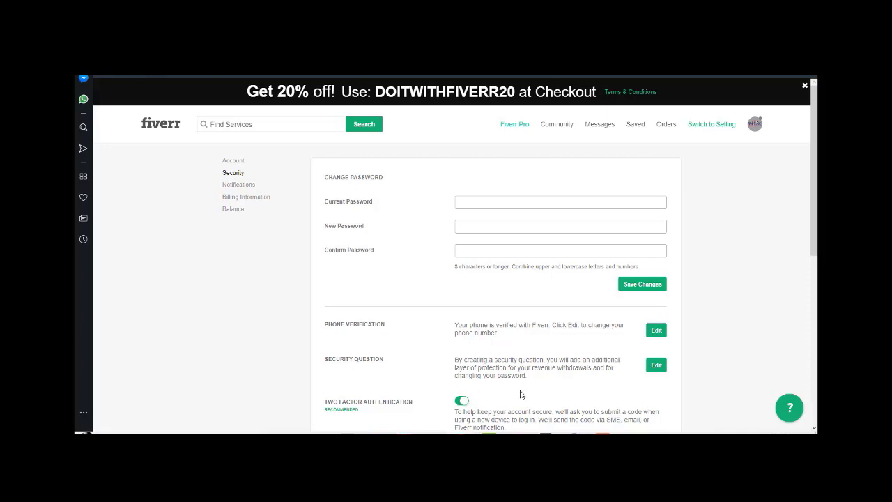
pyautogui.scroll(-1, 814, 244)
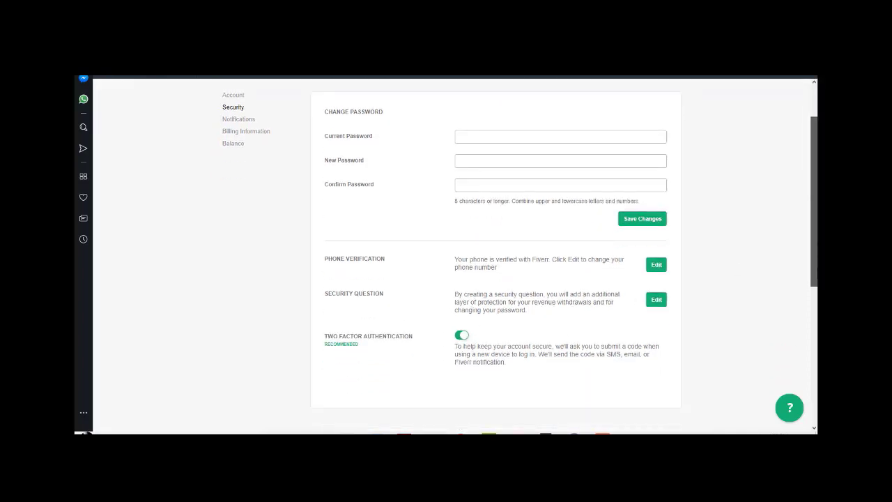
pyautogui.scroll(-2, 811, 244)
pyautogui.scroll(3, 812, 237)
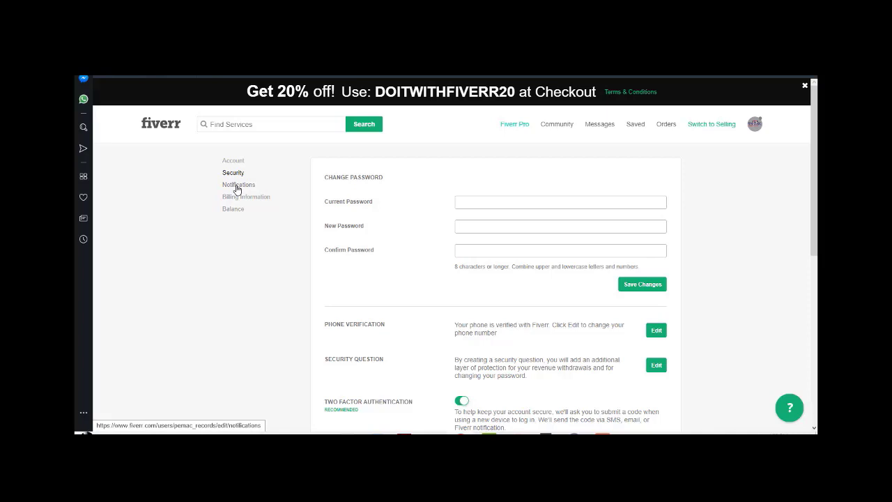
# Step: Show the Notifications settings with email and mobile alert types
pyautogui.click(237, 187)
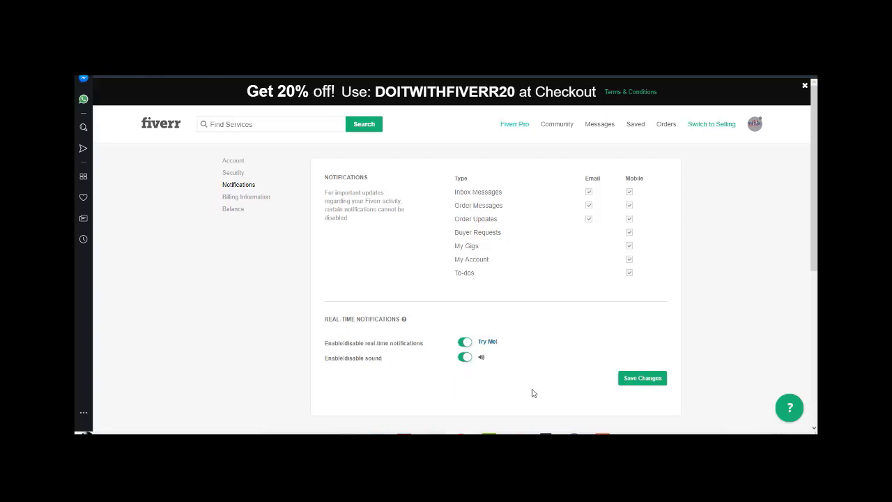
# Step: Look over the Billing Information settings page
pyautogui.click(243, 202)
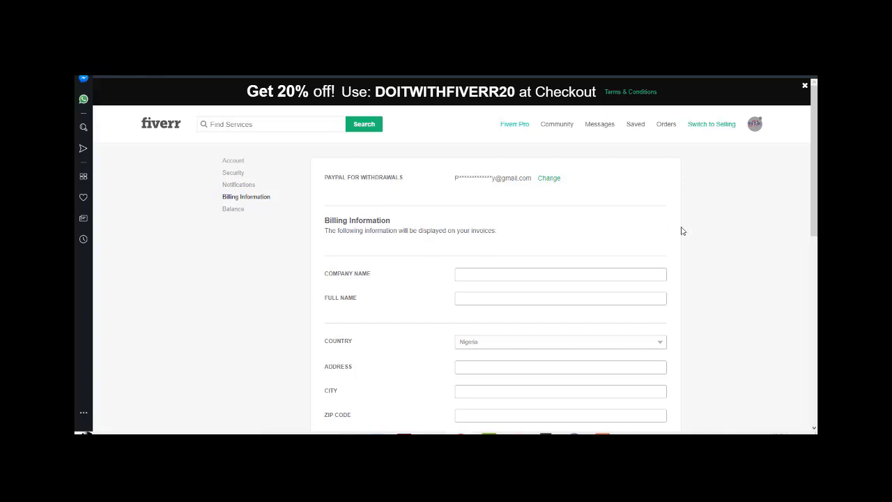
pyautogui.scroll(-3, 760, 242)
pyautogui.scroll(3, 806, 163)
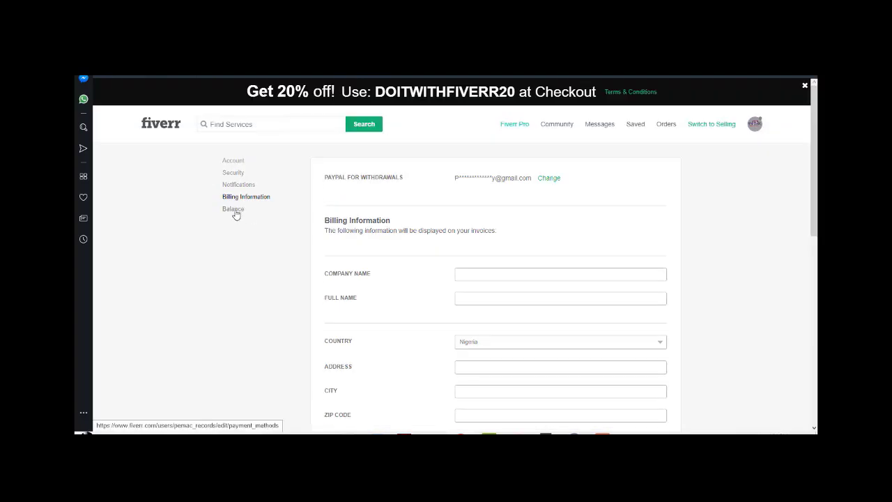
# Step: Check the account balance page showing $0.00 and no credits
pyautogui.click(235, 212)
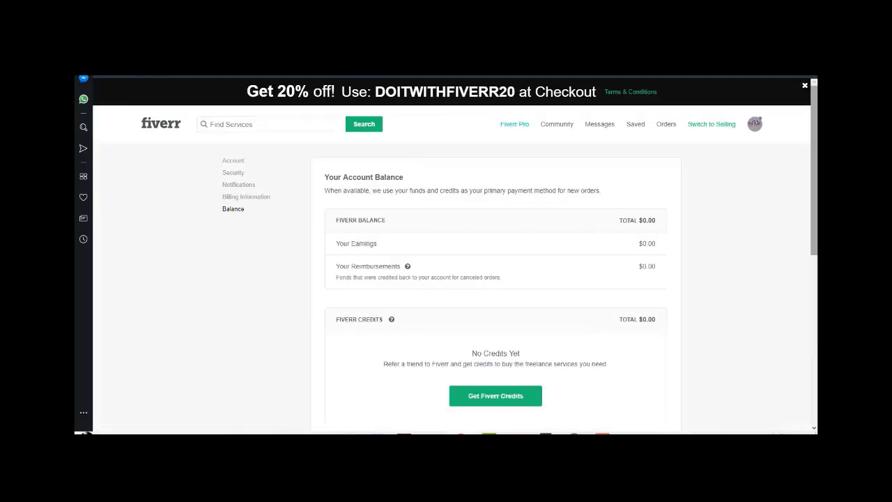
pyautogui.scroll(-2, 456, 251)
pyautogui.scroll(-2, 456, 251)
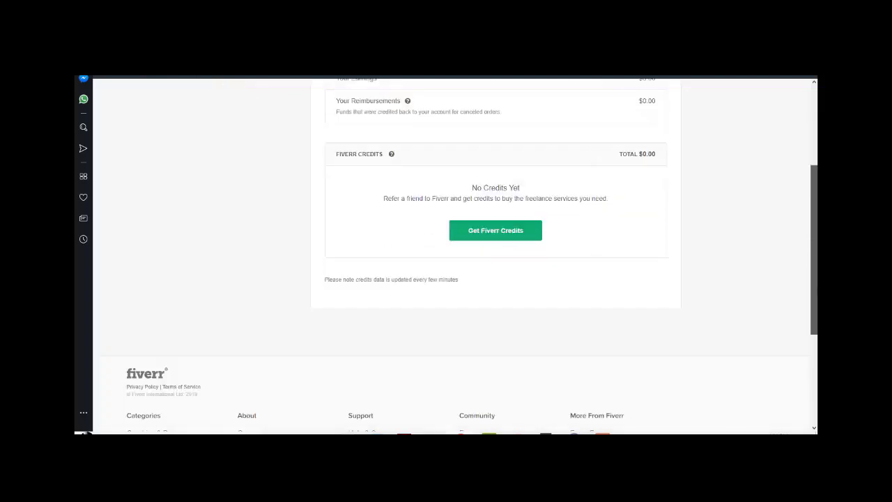
pyautogui.scroll(1, 815, 280)
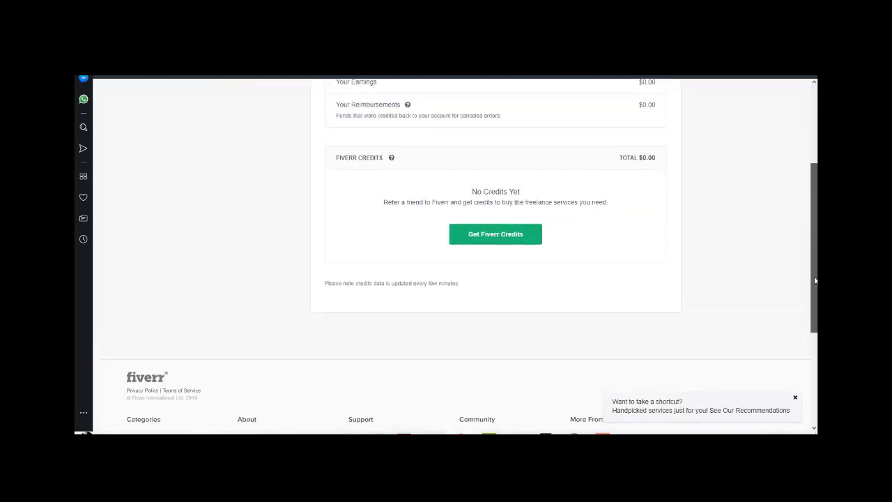
pyautogui.scroll(2, 815, 281)
pyautogui.scroll(2, 815, 280)
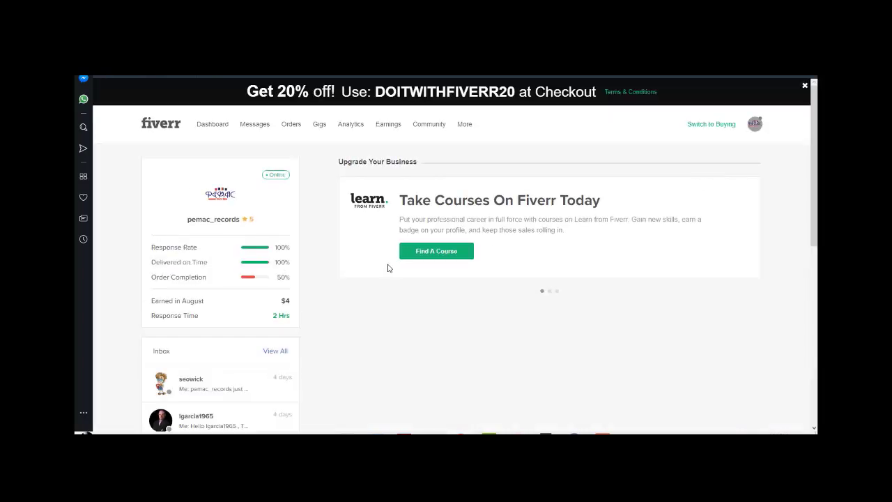
# Step: Browse the Gigs page's seven active gigs with their impressions, clicks, views and orders
pyautogui.click(319, 125)
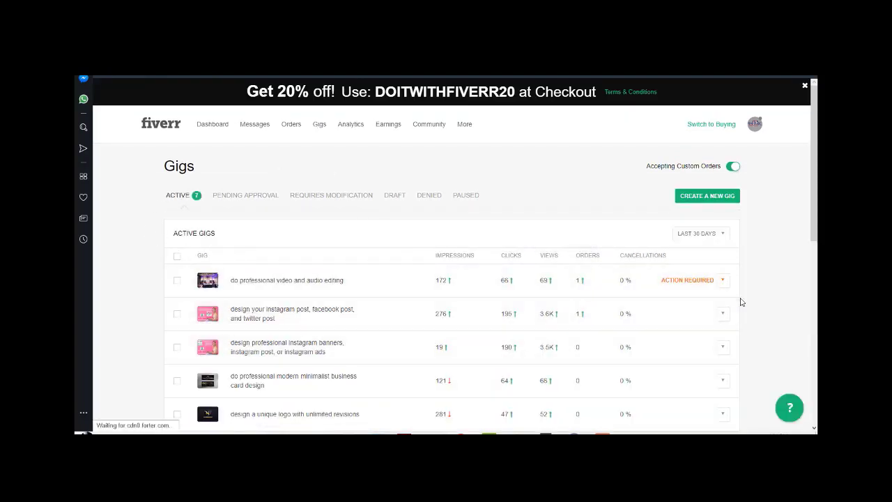
pyautogui.scroll(-2, 814, 207)
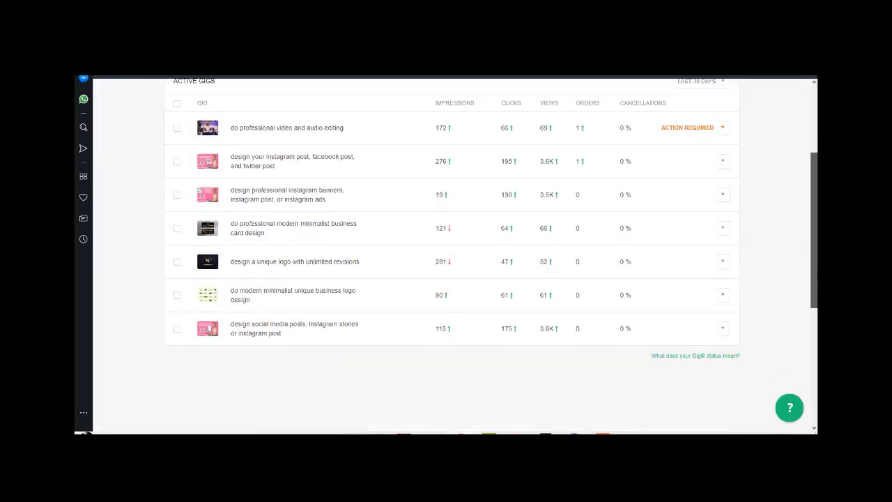
pyautogui.scroll(-1, 814, 207)
pyautogui.scroll(3, 814, 206)
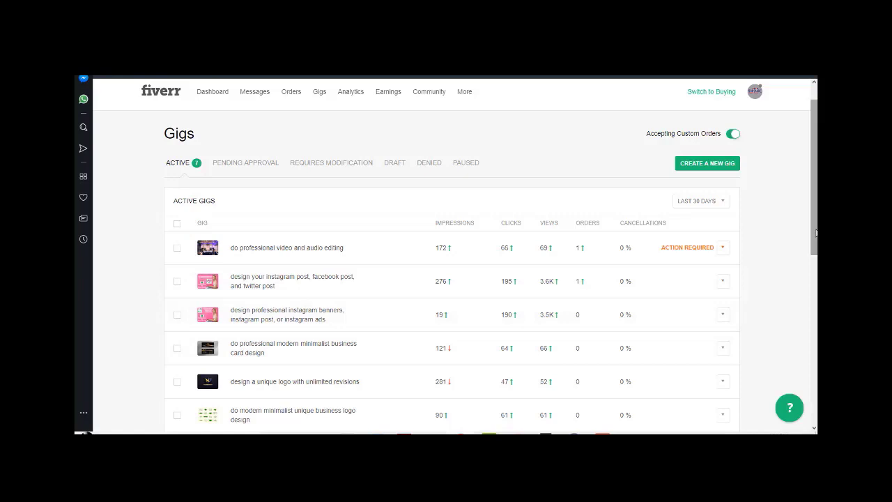
pyautogui.moveTo(816, 232)
pyautogui.mouseDown()
pyautogui.moveTo(811, 270)
pyautogui.moveTo(816, 210)
pyautogui.mouseUp()
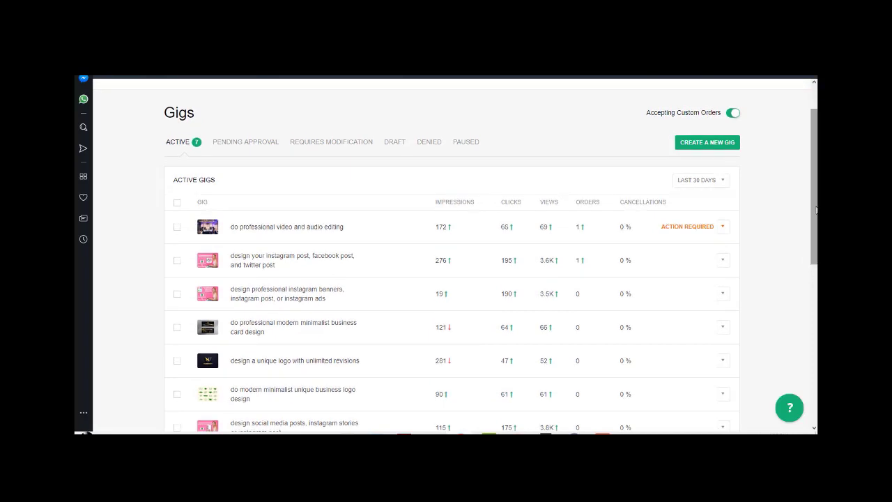
pyautogui.scroll(-2, 816, 210)
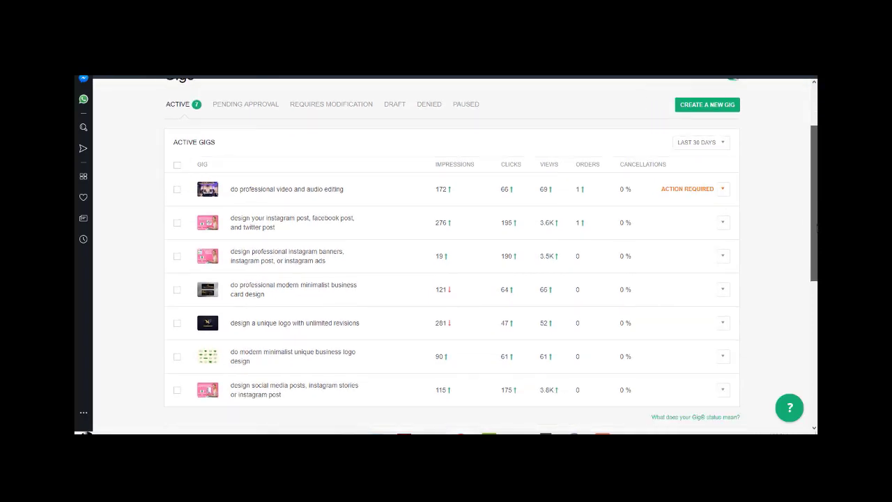
pyautogui.scroll(2, 815, 210)
pyautogui.moveTo(815, 210); pyautogui.dragTo(813, 195)
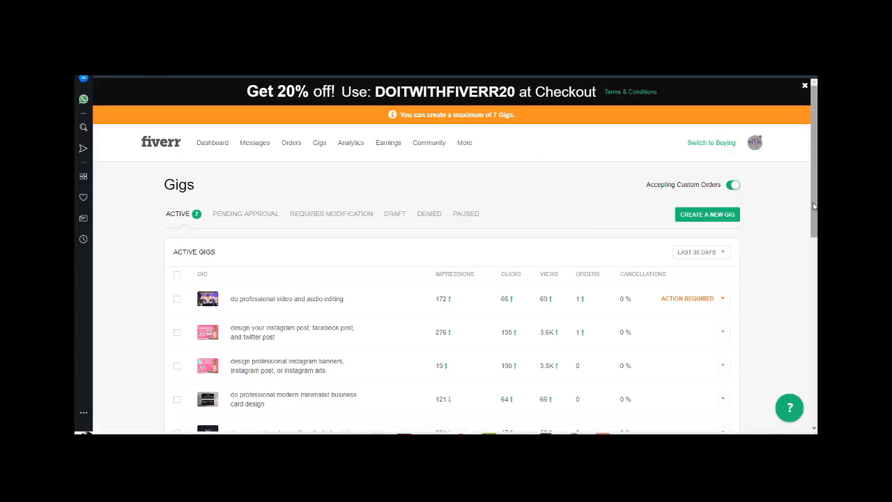
pyautogui.moveTo(814, 207); pyautogui.dragTo(553, 233)
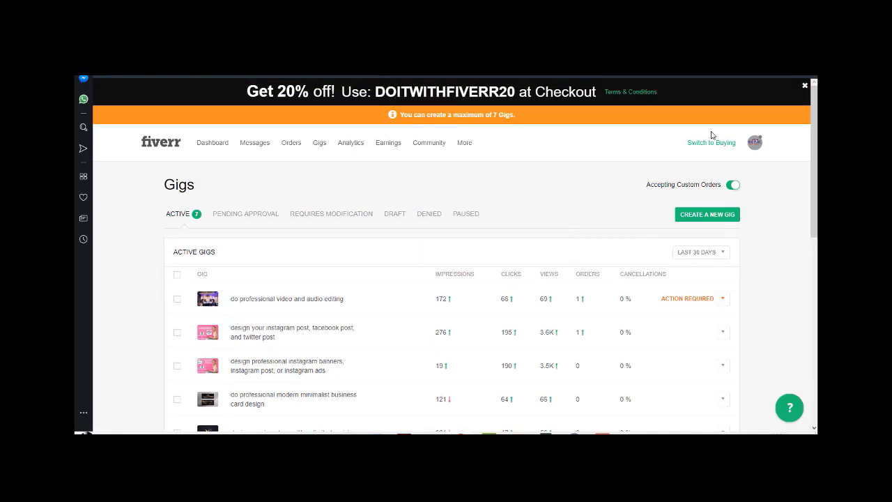
pyautogui.click(756, 144)
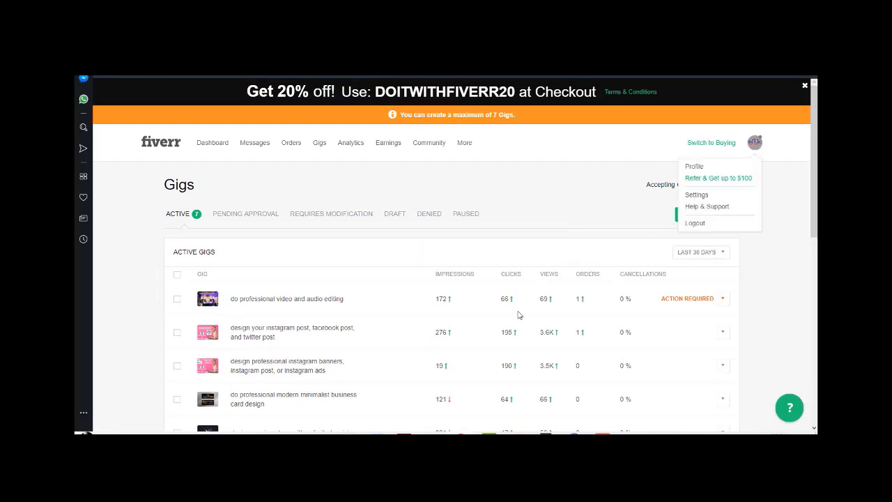
pyautogui.click(391, 260)
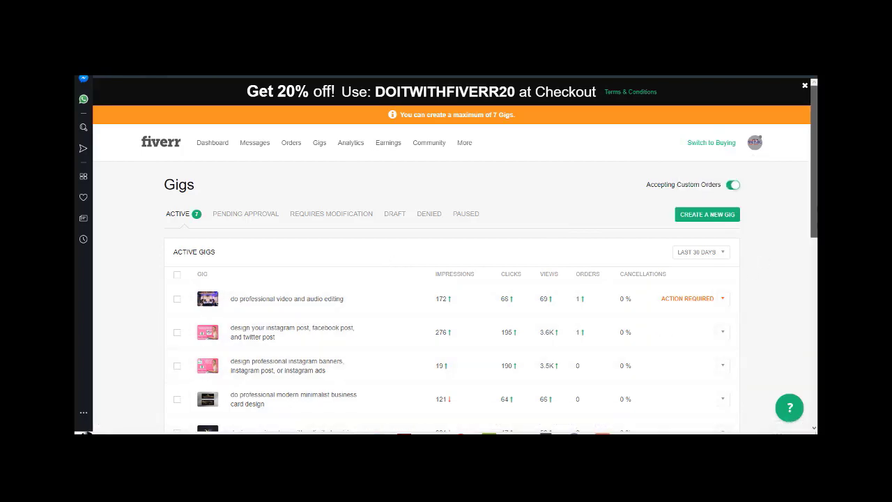
pyautogui.scroll(-2, 453, 279)
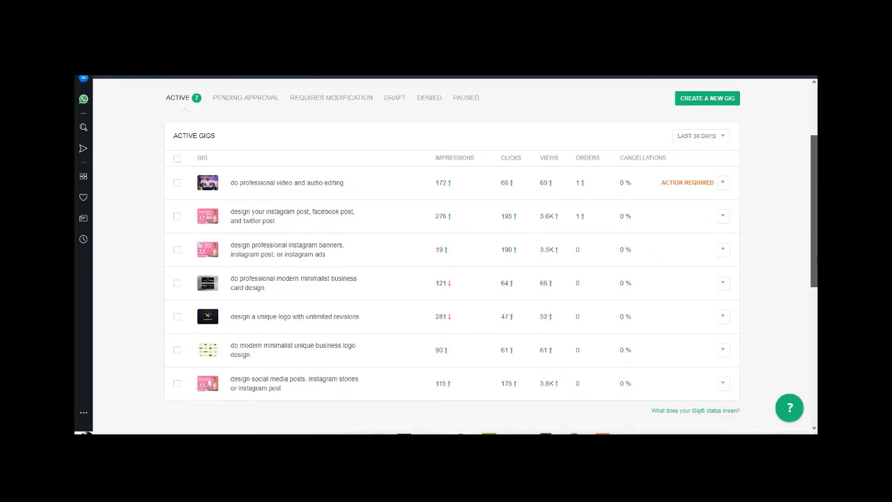
pyautogui.scroll(-2, 453, 251)
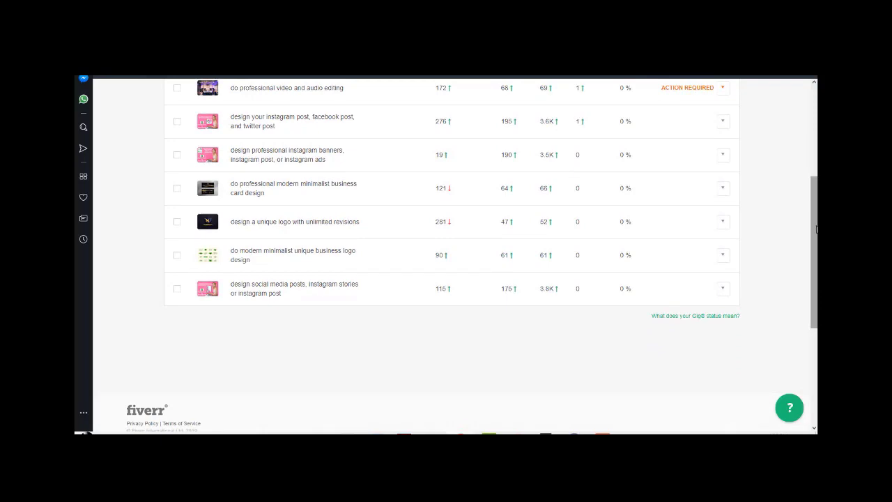
pyautogui.scroll(-3, 814, 227)
pyautogui.scroll(3, 811, 225)
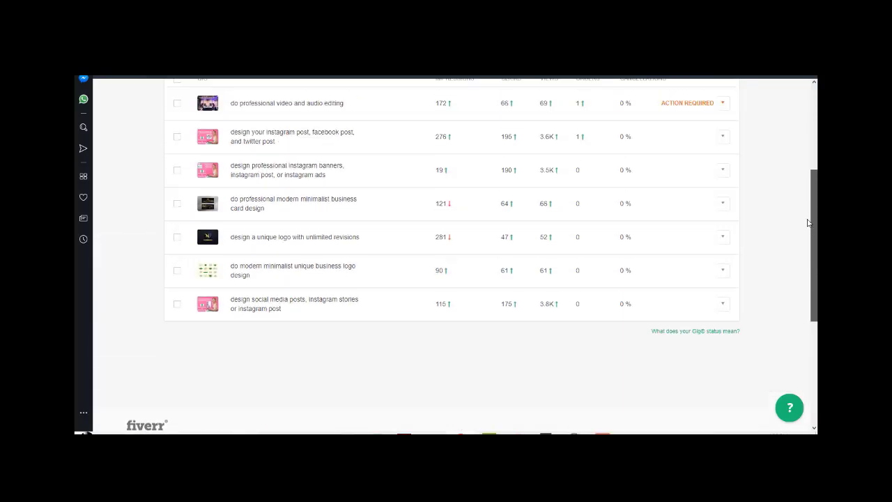
pyautogui.scroll(3, 805, 202)
pyautogui.scroll(-1, 805, 198)
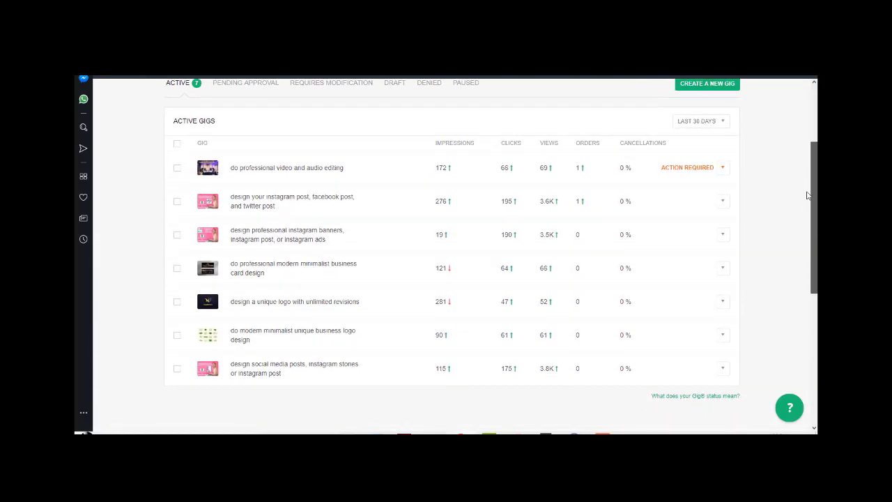
pyautogui.scroll(3, 813, 163)
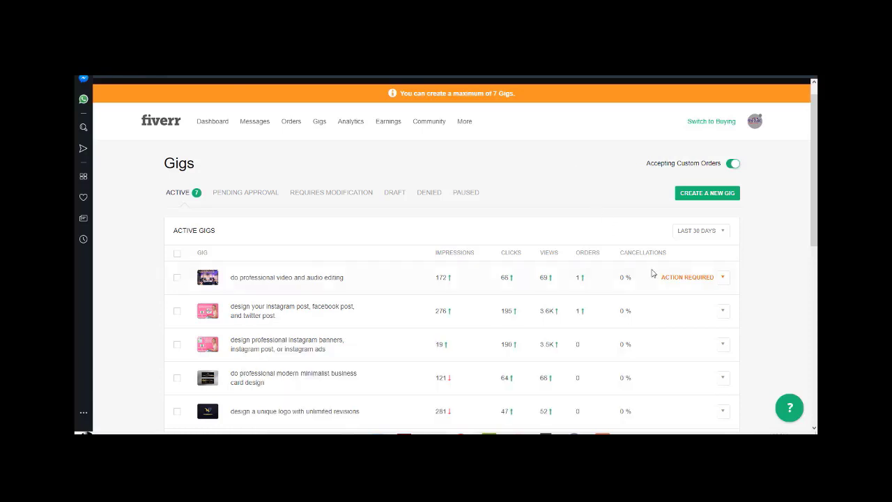
pyautogui.scroll(-1, 653, 273)
pyautogui.scroll(-3, 661, 255)
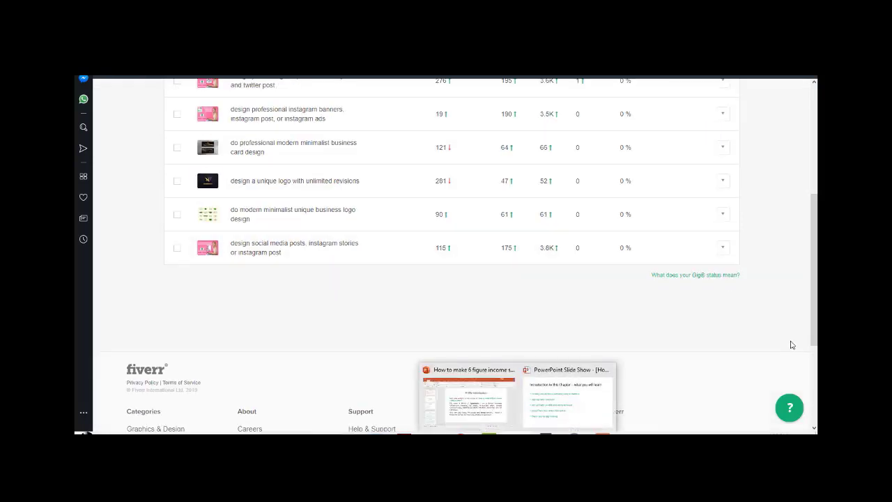
pyautogui.scroll(3, 763, 334)
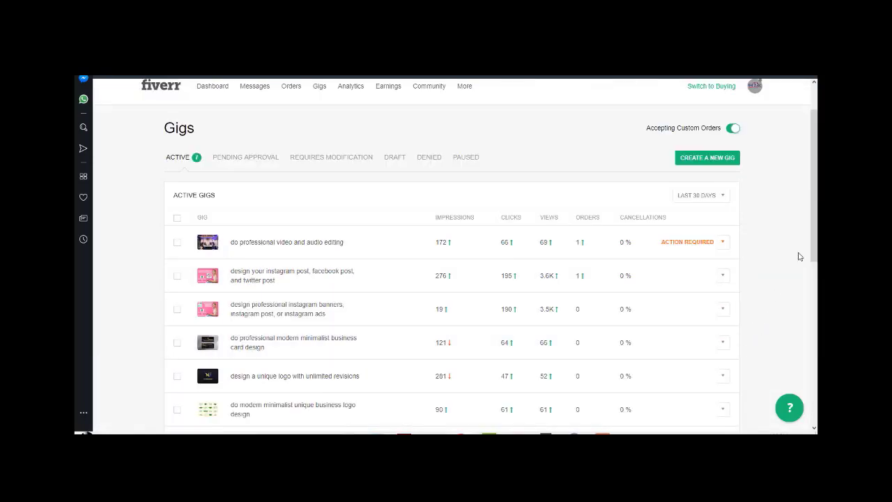